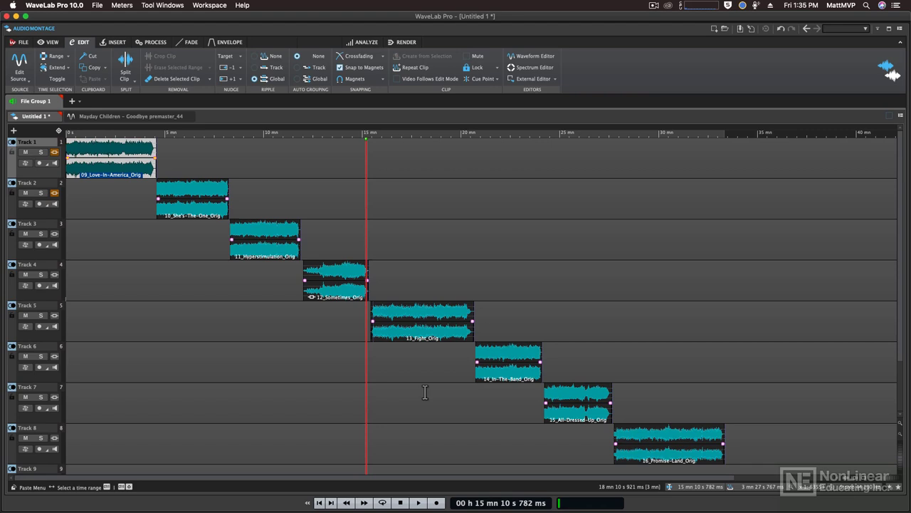
- Restore the panel layout and add a CD track start marker at 0 s
double_click(33, 115)
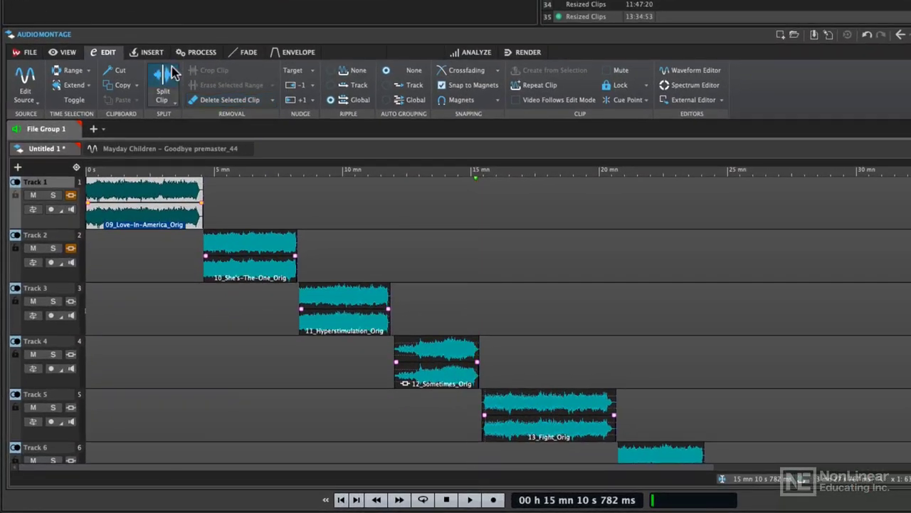
click(117, 159)
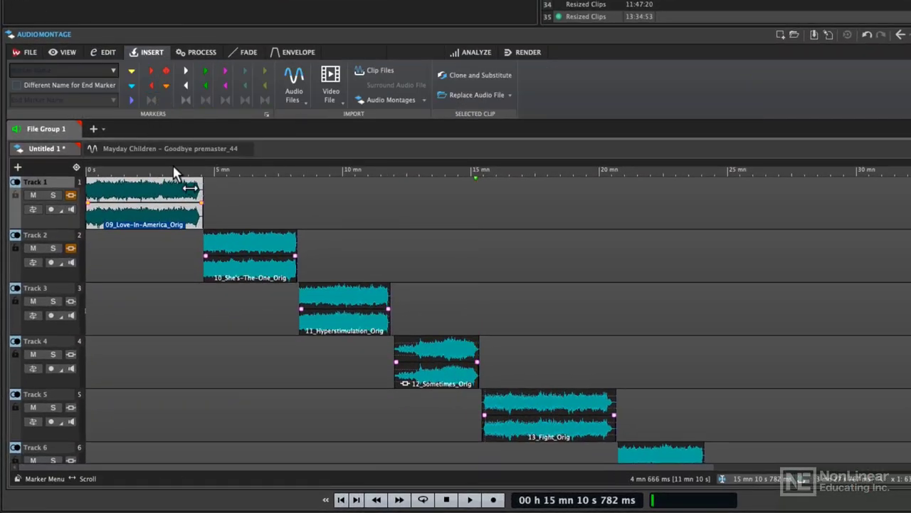
drag(138, 169, 78, 175)
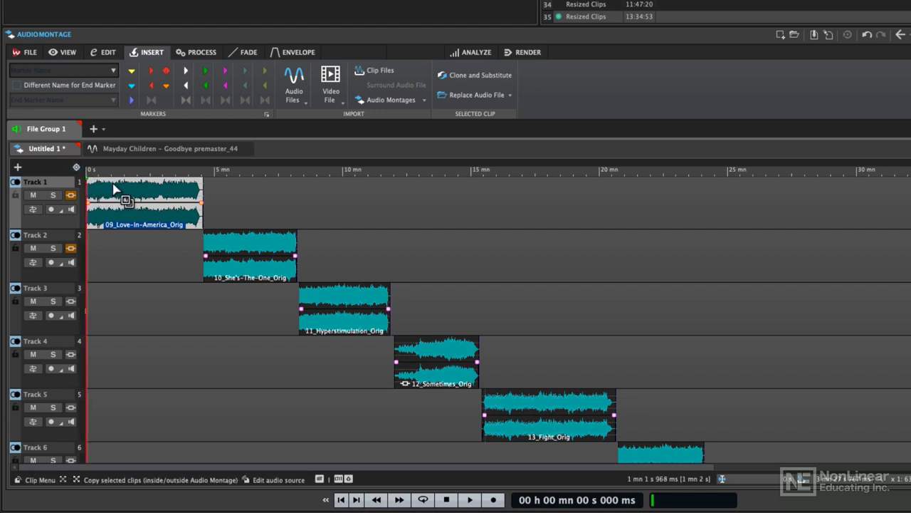
click(151, 71)
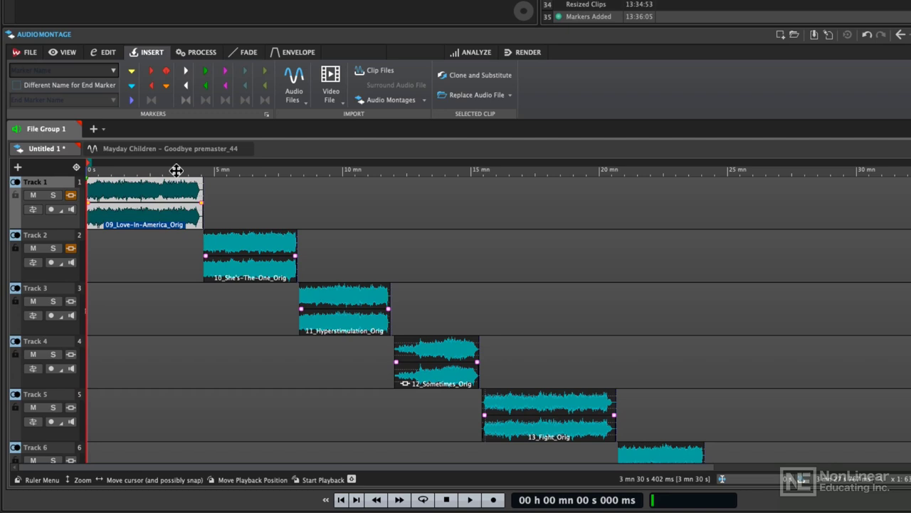
- Add a CD track end marker at the end of the first clip, around 4:34
drag(175, 171, 202, 171)
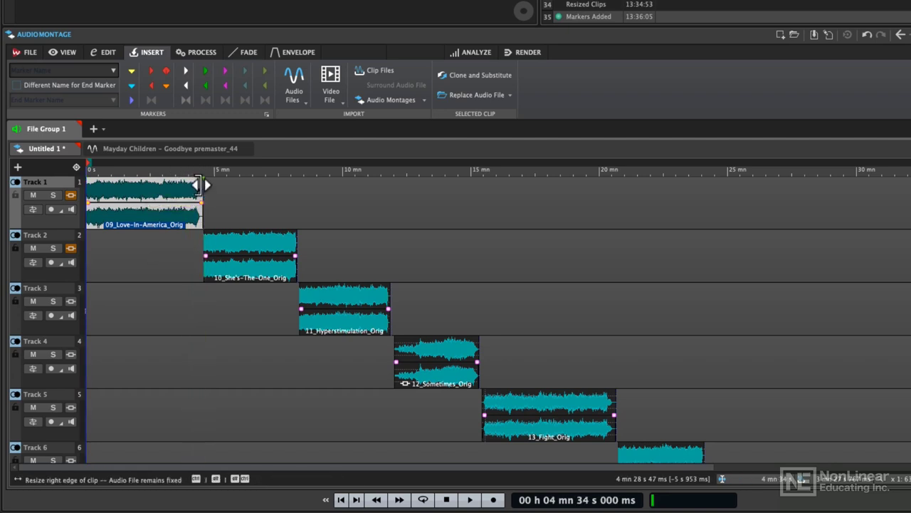
drag(198, 171, 198, 211)
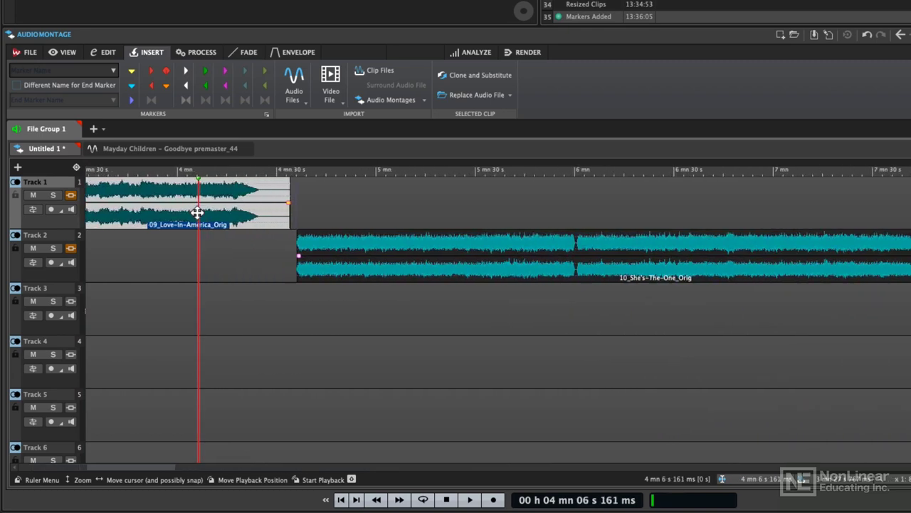
drag(249, 171, 288, 173)
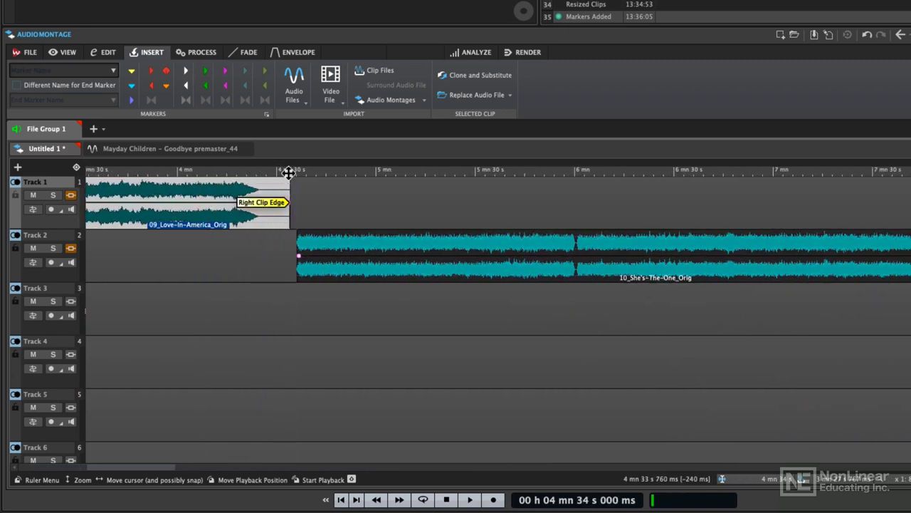
click(154, 88)
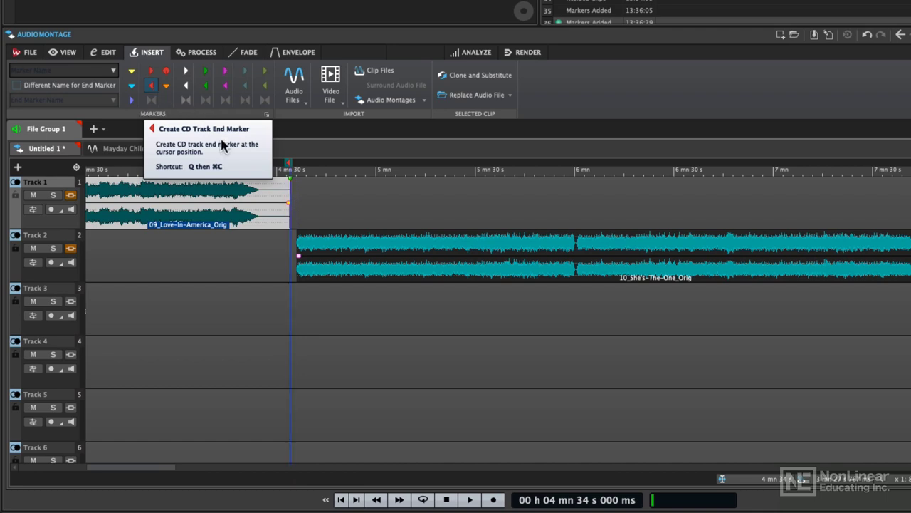
- Add a CD track start marker at the second clip's start, around 4:36
click(350, 243)
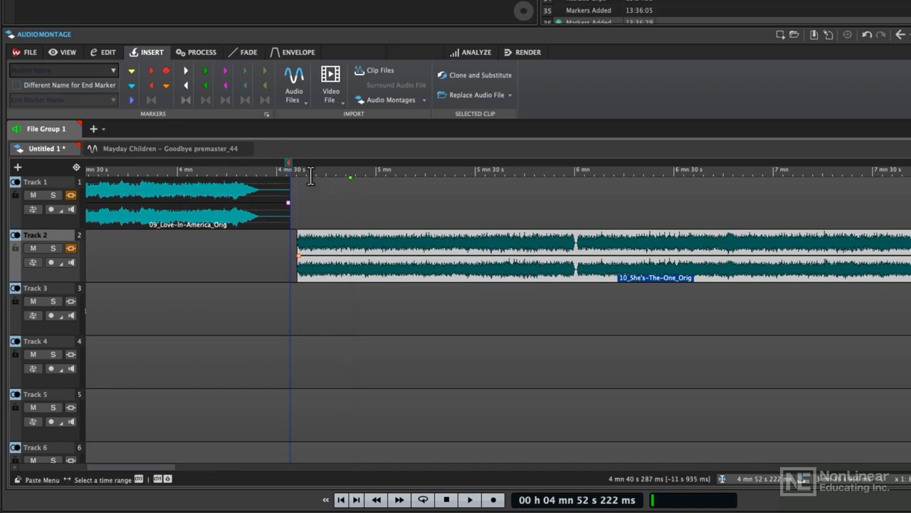
click(309, 171)
drag(310, 171, 297, 173)
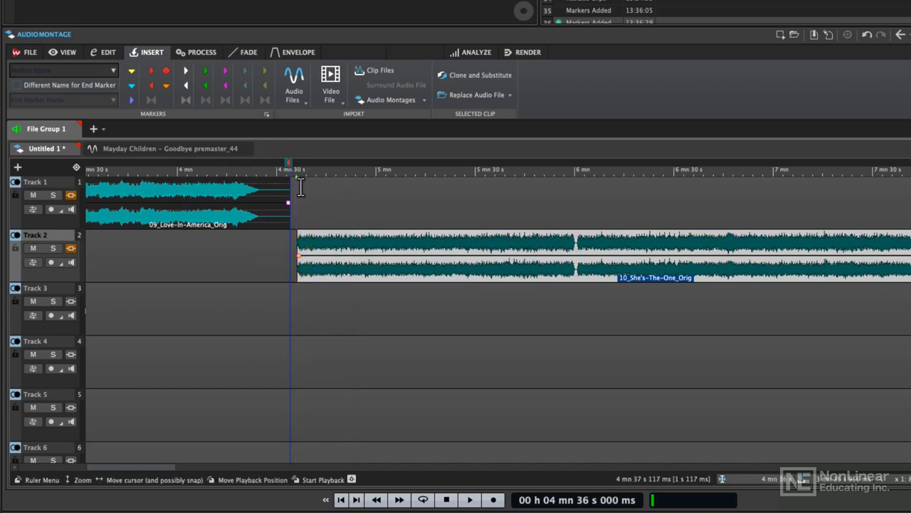
click(153, 71)
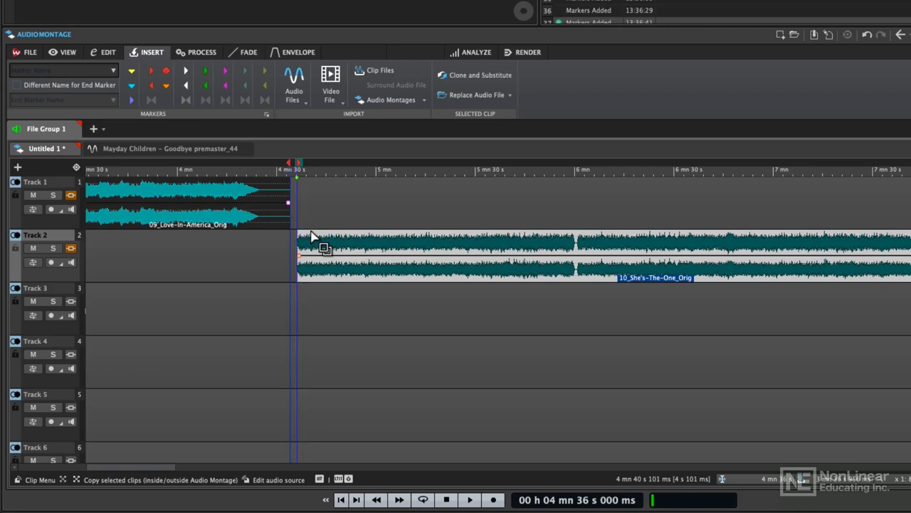
- Return the playback position to the start and launch the CD Wizard from CD Functions
key(Home)
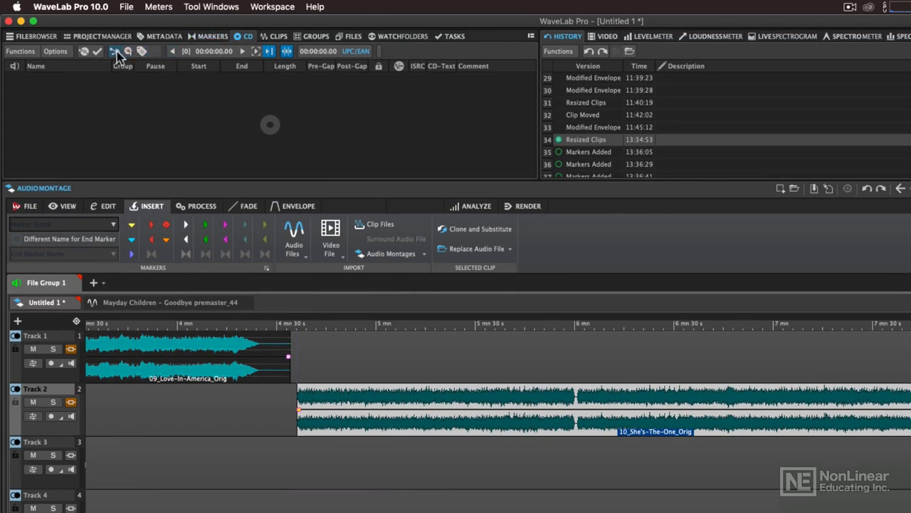
click(20, 51)
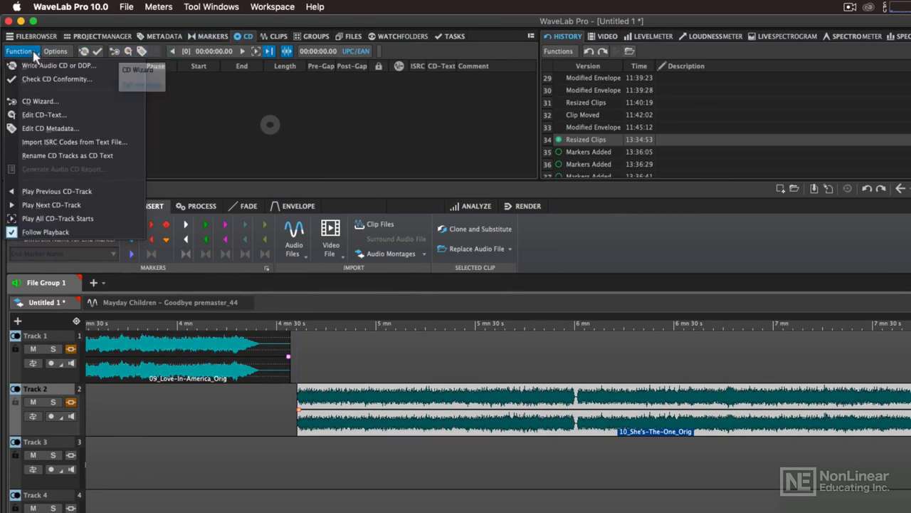
click(44, 107)
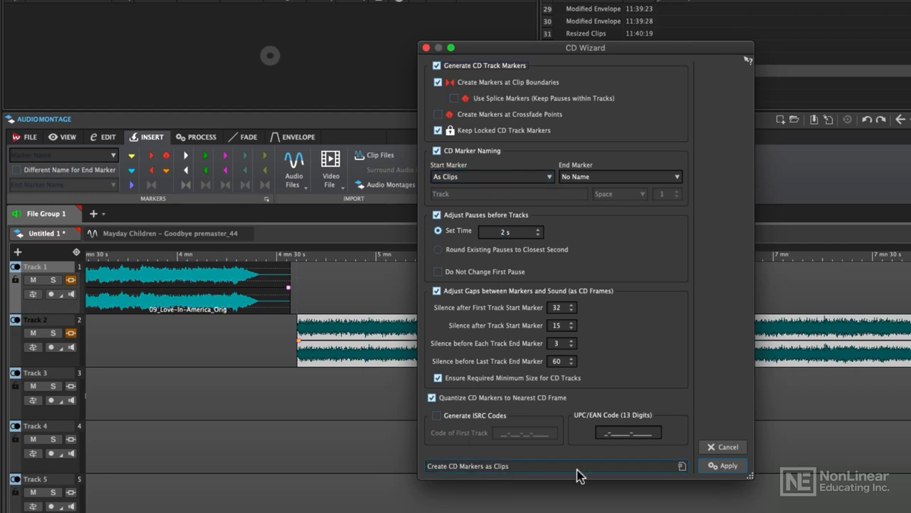
- Apply the CD Wizard with Adjust Pauses before Tracks off, creating eight clip-named tracks
click(683, 467)
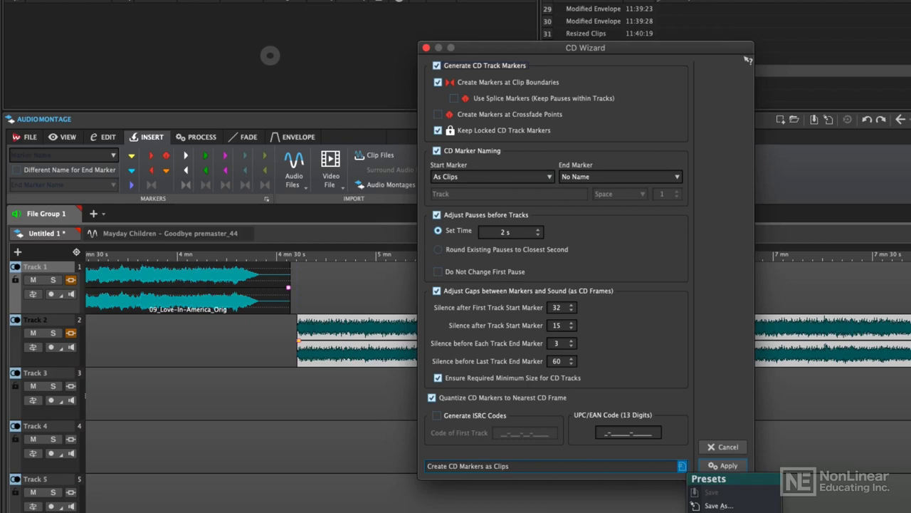
click(641, 468)
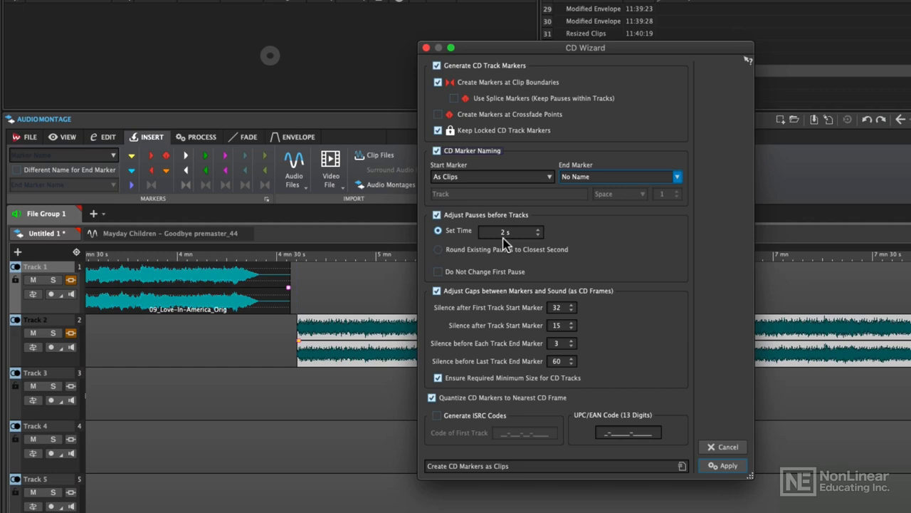
click(438, 216)
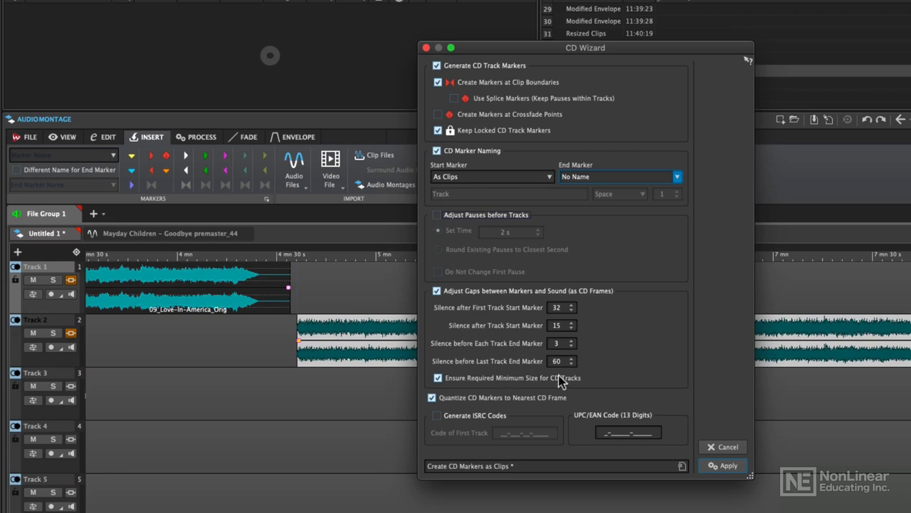
click(720, 466)
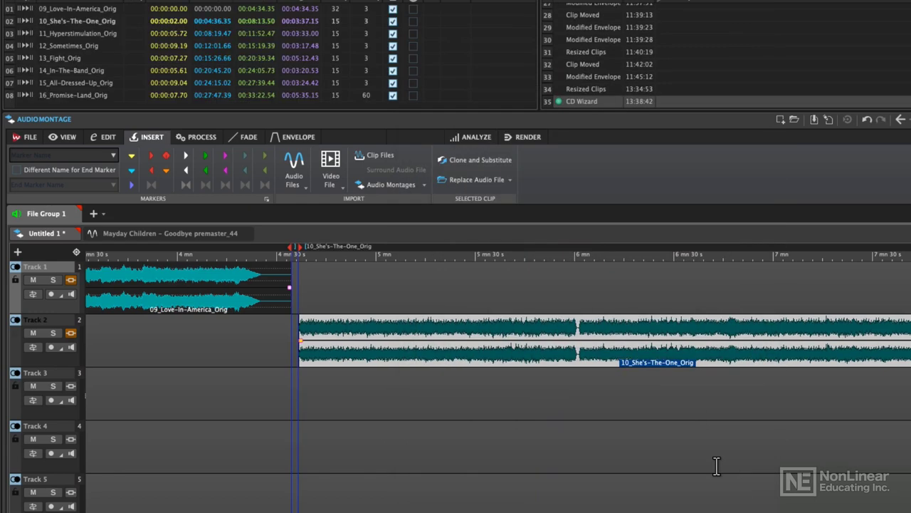
- Zoom out and scroll along the montage to check the markers, then switch to the Edit tools
drag(417, 251, 409, 228)
drag(409, 142, 406, 141)
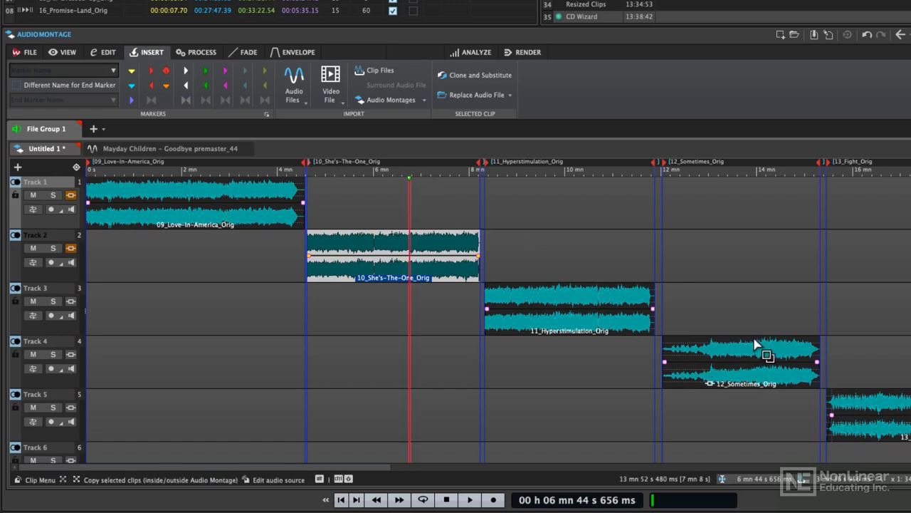
scroll(738, 305, right, 5)
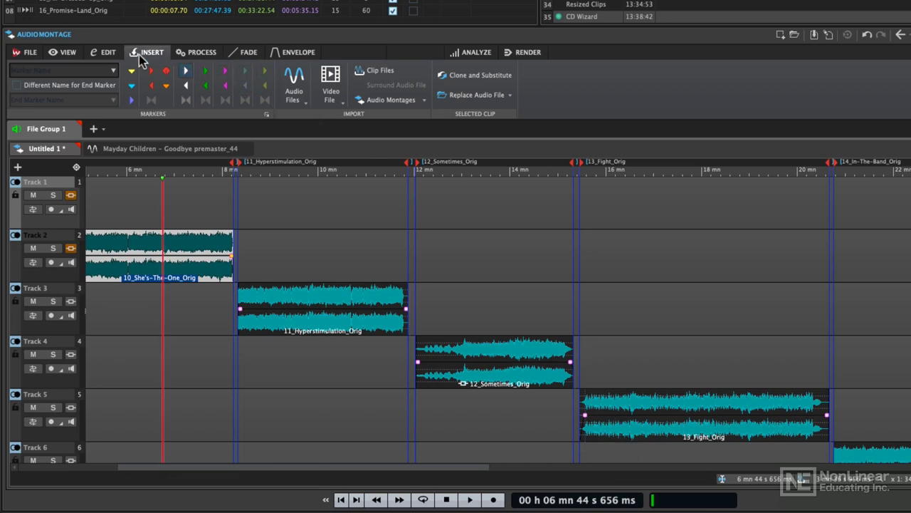
click(99, 53)
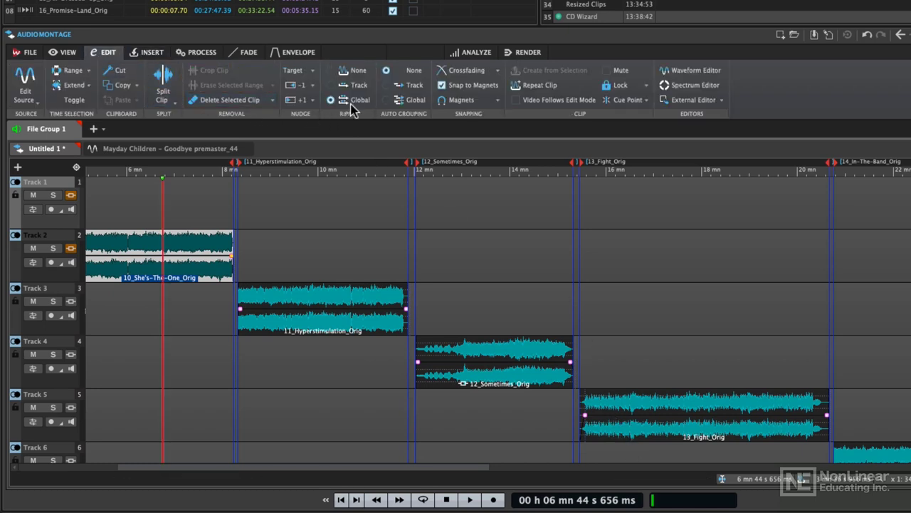
- Slide 13_Fight_Orig to overlap 12_Sometimes_Orig, starting at about 15 mn 7 s 289 ms
click(152, 54)
click(684, 360)
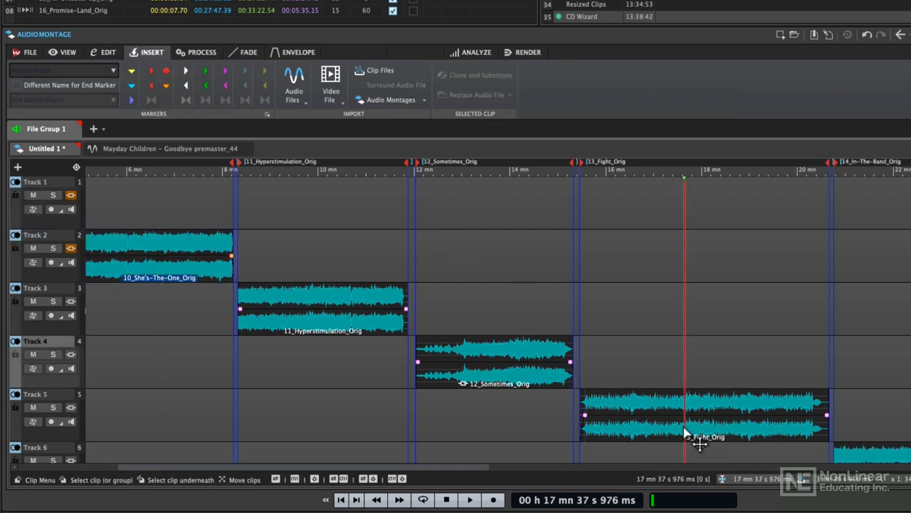
drag(695, 437, 676, 442)
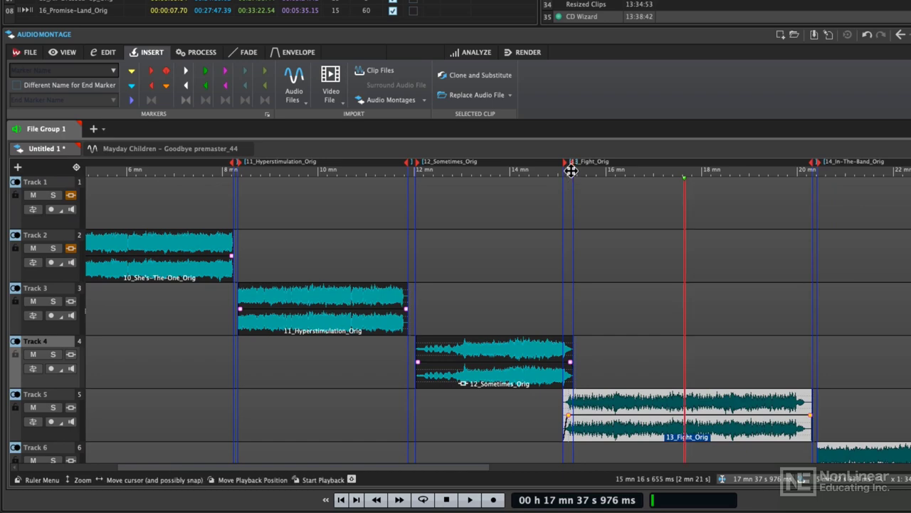
drag(565, 169, 565, 219)
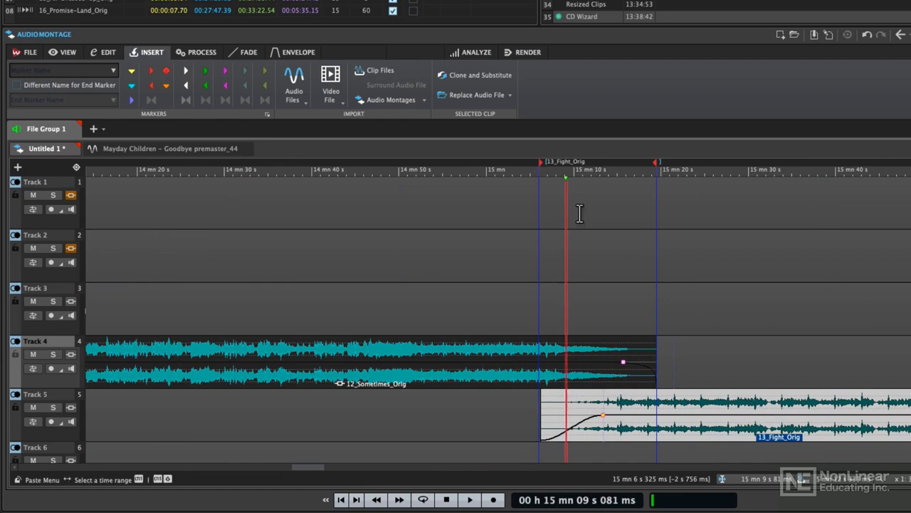
drag(698, 432, 744, 428)
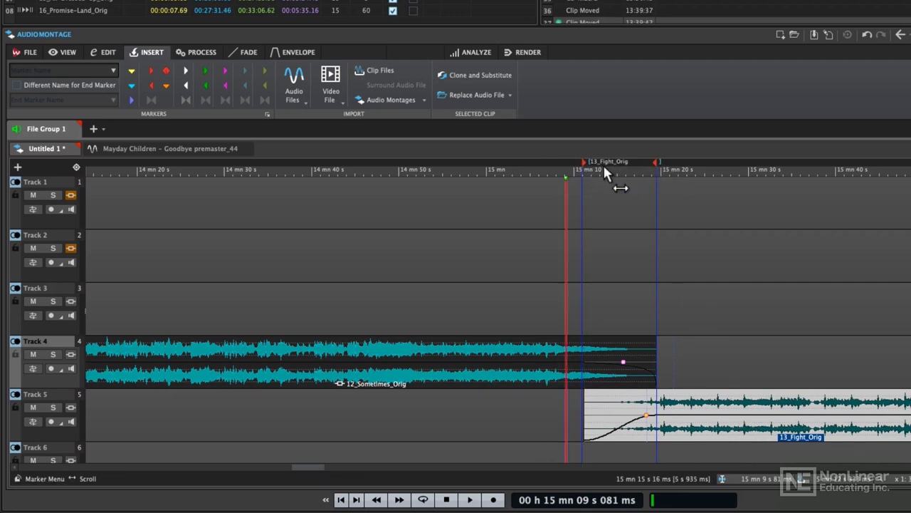
- Delete the CD markers at the 12_Sometimes/13_Fight crossfade and place the cursor near 15 mn 14 s
click(657, 170)
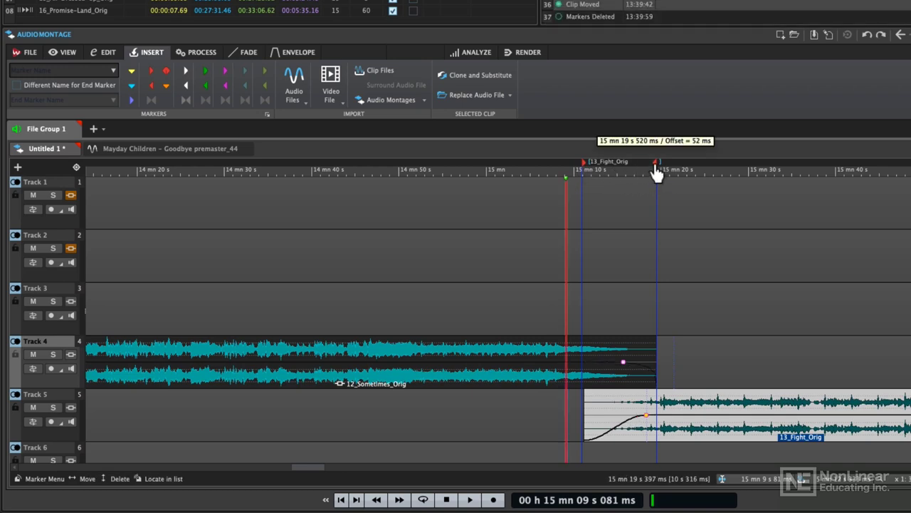
right_click(657, 171)
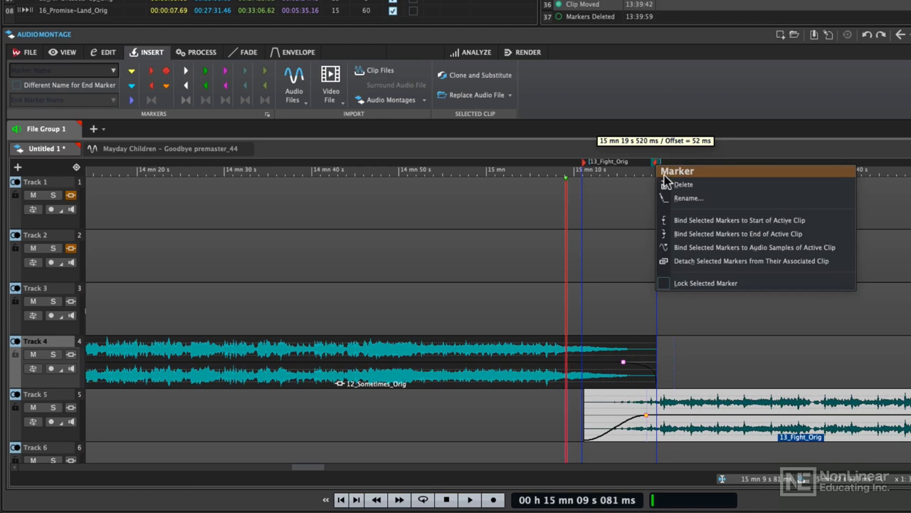
click(668, 185)
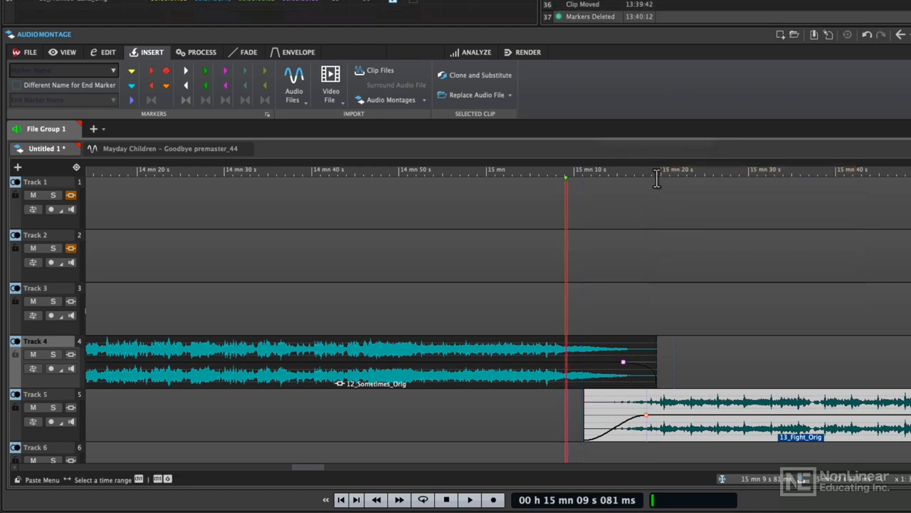
click(616, 171)
drag(616, 171, 614, 172)
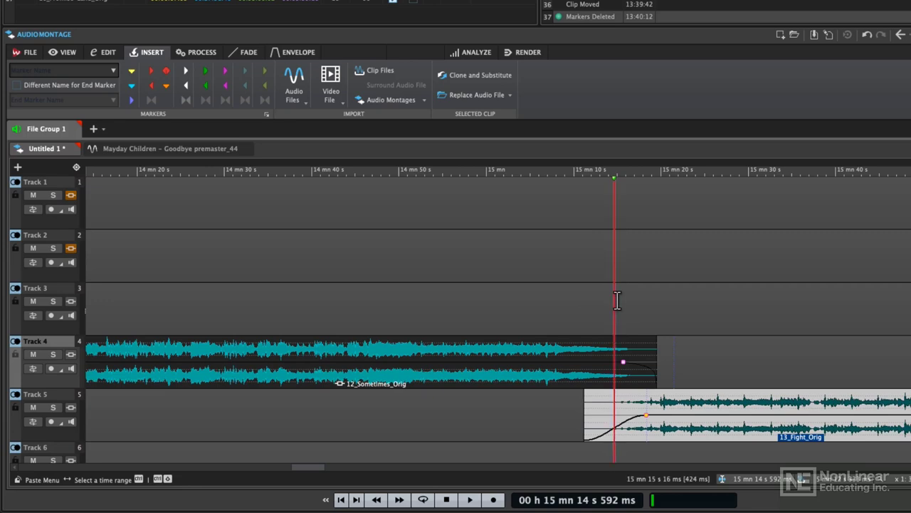
- Add a CD track splice marker at about 15 mn 14 s and play the crossfade from 15 mn 09 s
click(168, 72)
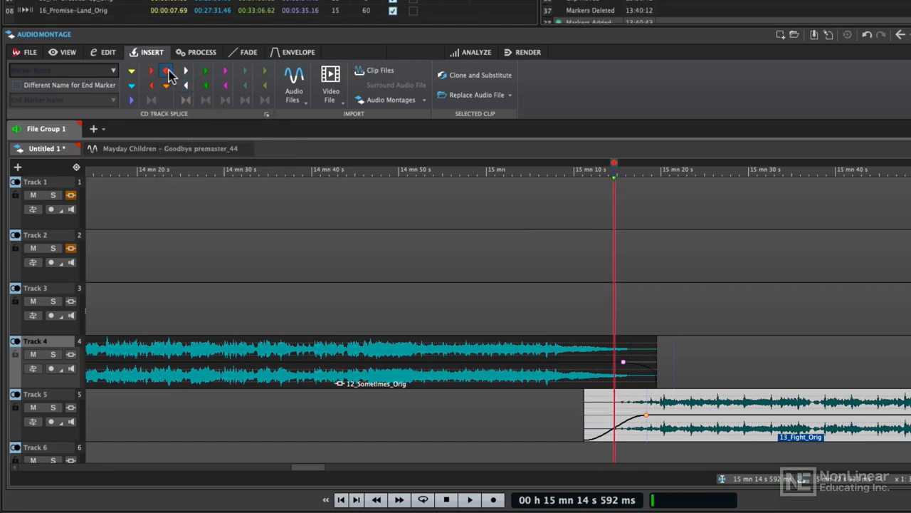
click(655, 218)
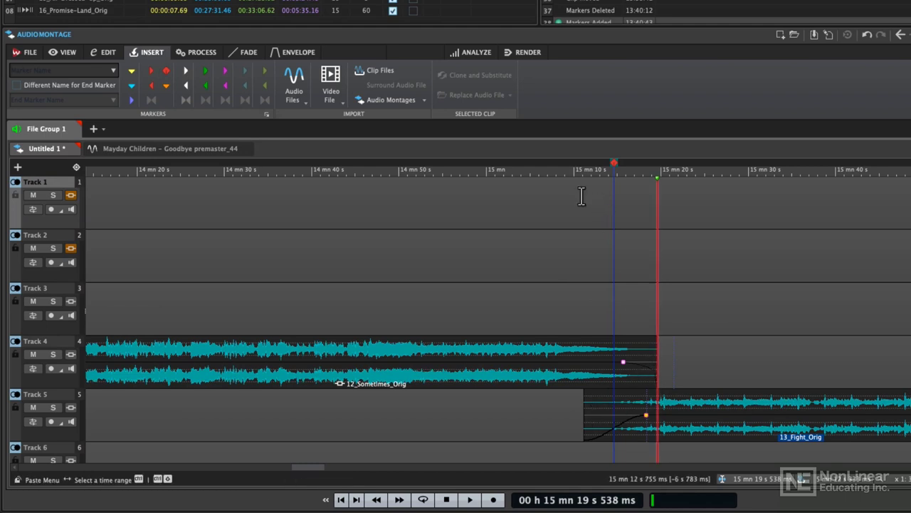
click(570, 169)
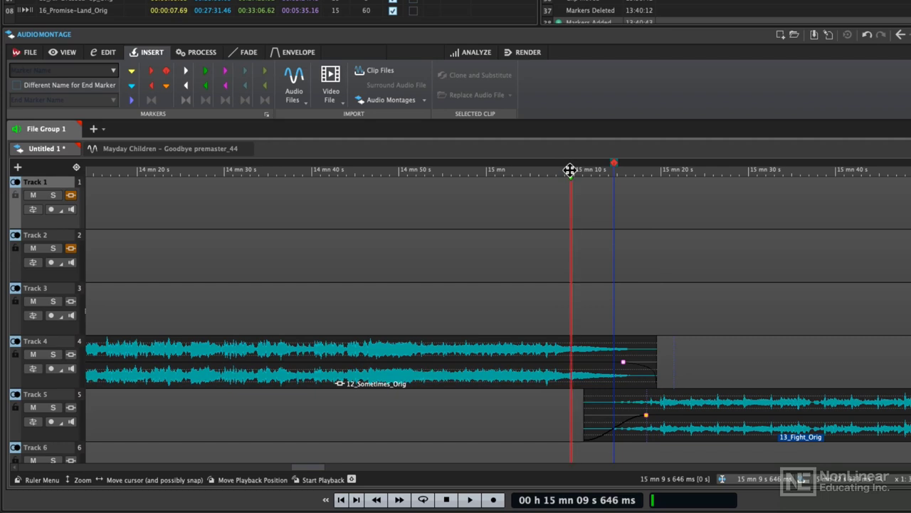
double_click(571, 169)
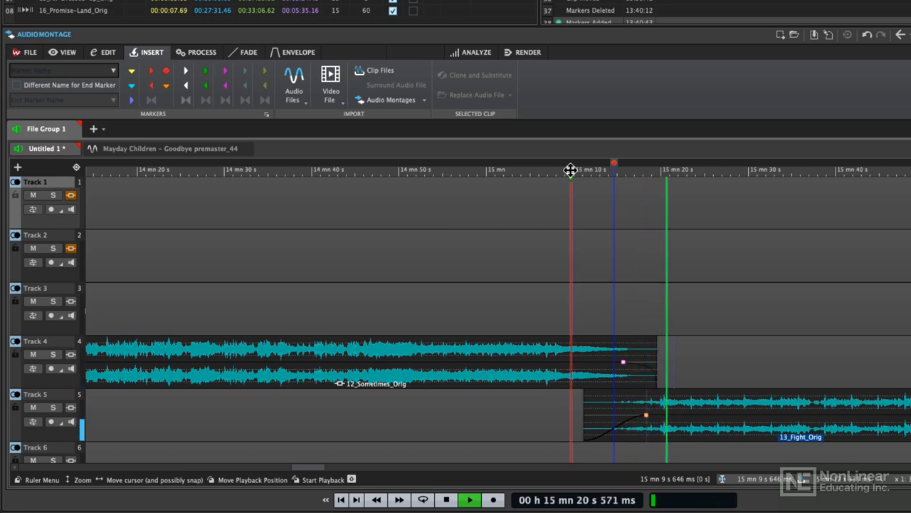
key(space)
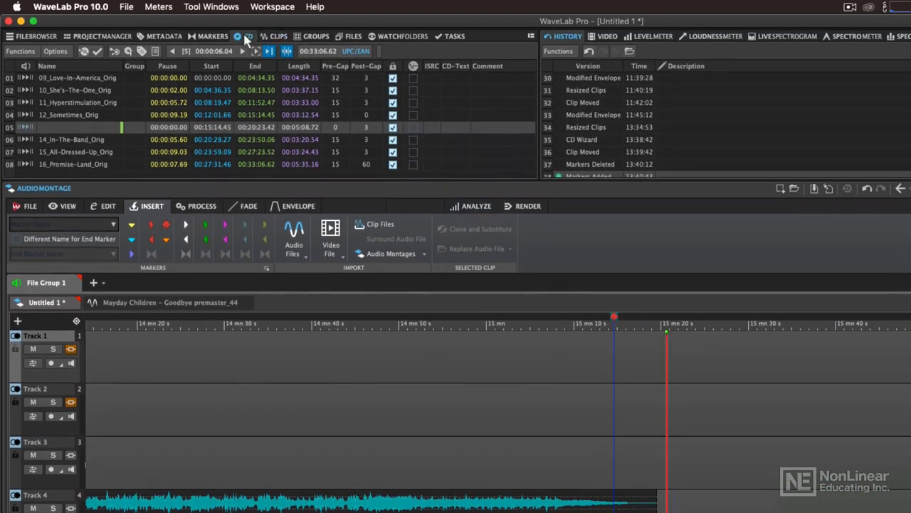
- Run Check CD Conformity to validate the 33 mn 7 s track list
click(28, 52)
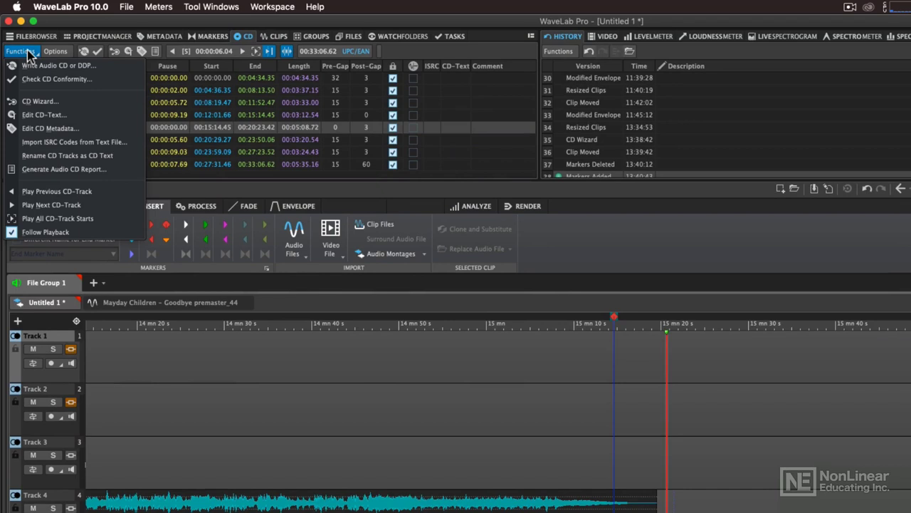
click(38, 80)
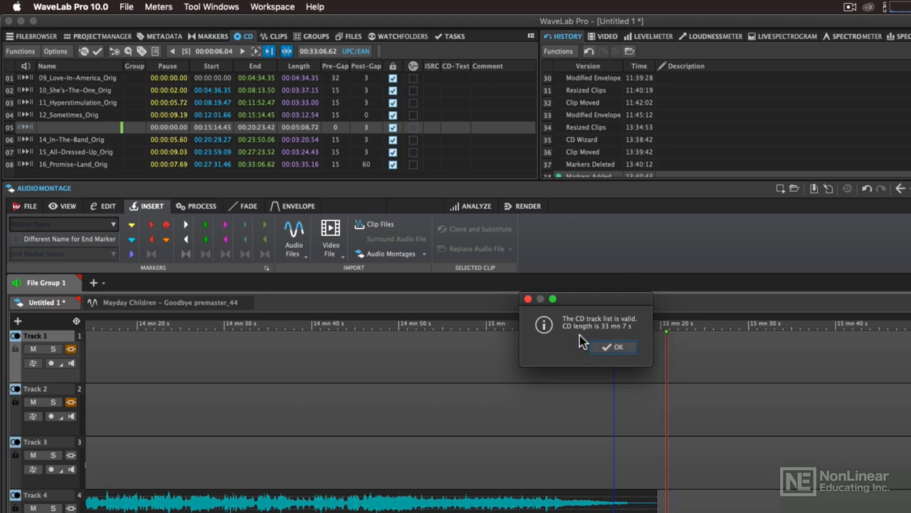
- Drag 12_Sometimes_Orig and 11_Hyperstimulation_Orig left, cutting the pause before track 04 to about 6 s
click(615, 347)
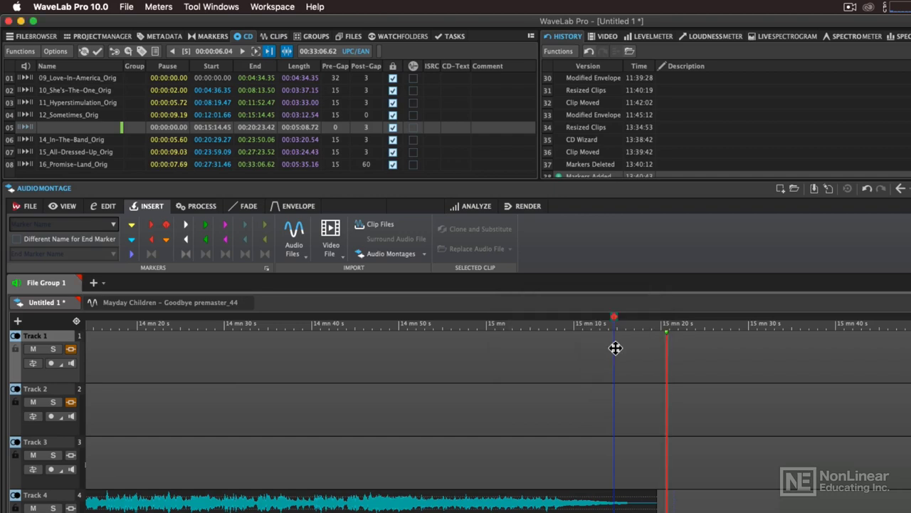
scroll(491, 388, left, 10)
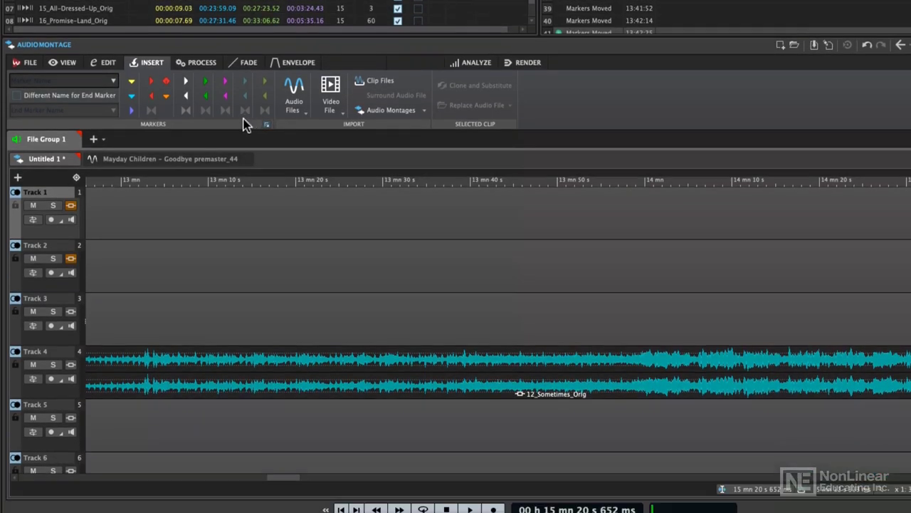
scroll(299, 356, left, 10)
scroll(312, 207, left, 3)
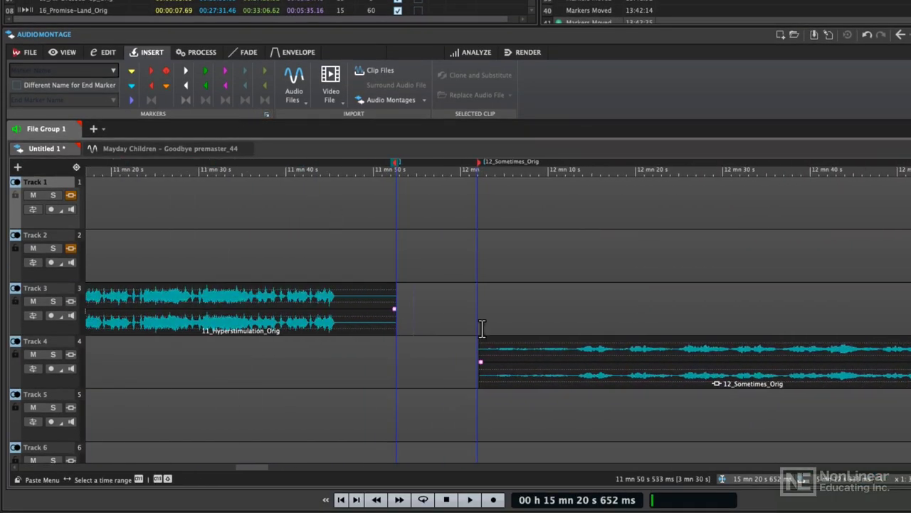
click(544, 351)
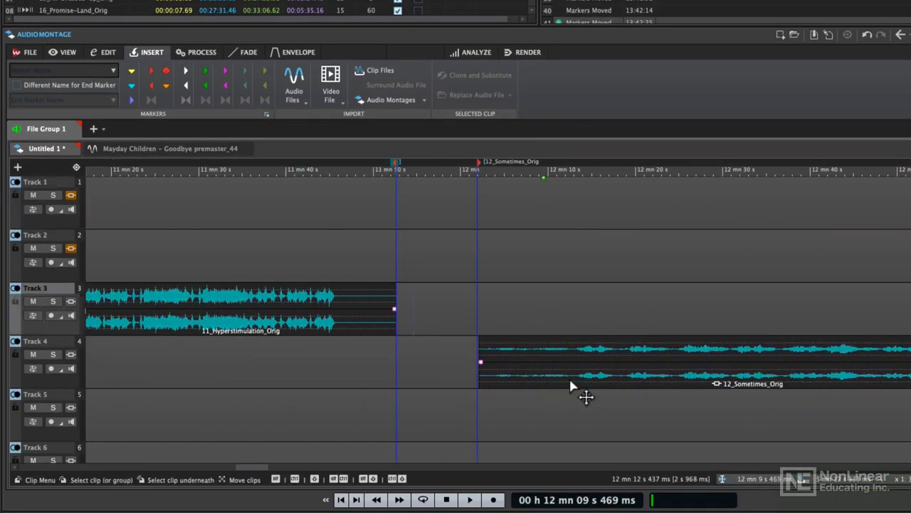
drag(576, 378, 558, 386)
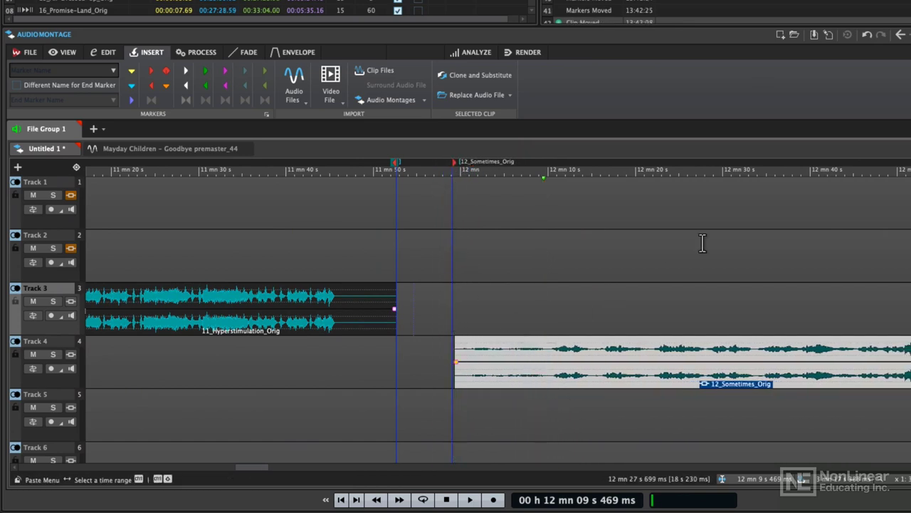
scroll(702, 245, right, 1)
scroll(503, 360, left, 3)
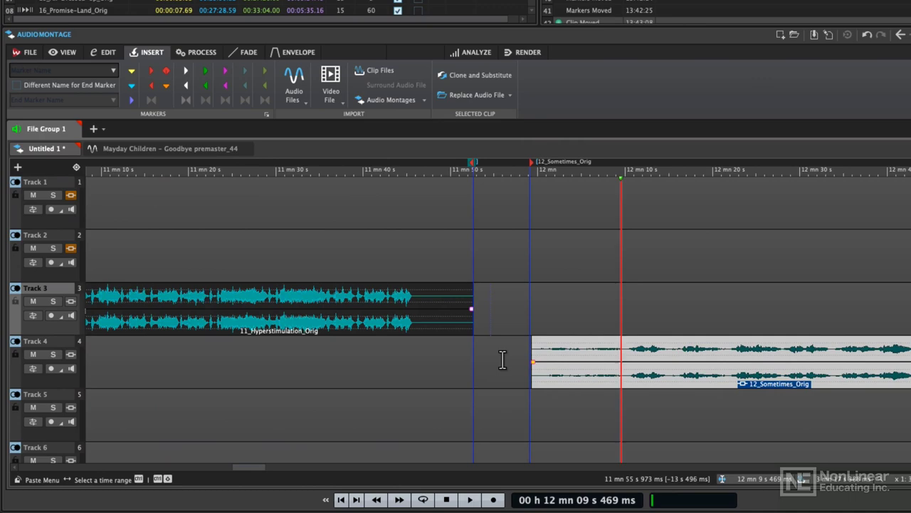
mouse_move(356, 327)
mouse_down()
mouse_move(385, 324)
mouse_move(400, 338)
mouse_move(350, 327)
mouse_up()
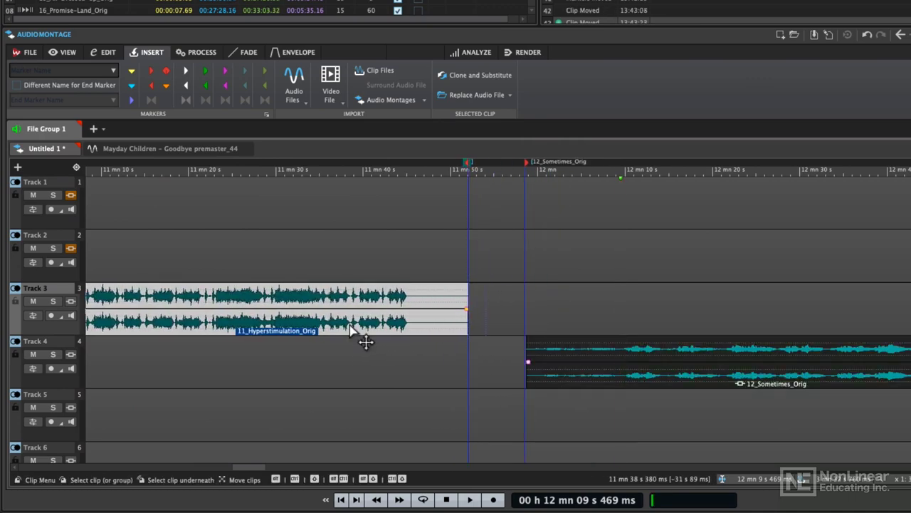